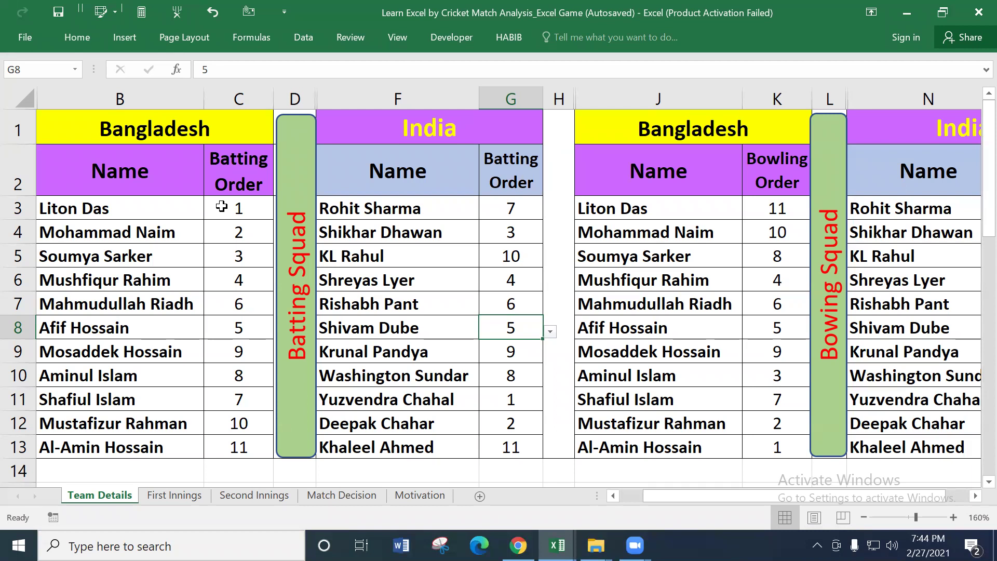
- Review the format options of the Duplicate Values conditional formatting rule for cell C3 and close it without applying
click(222, 207)
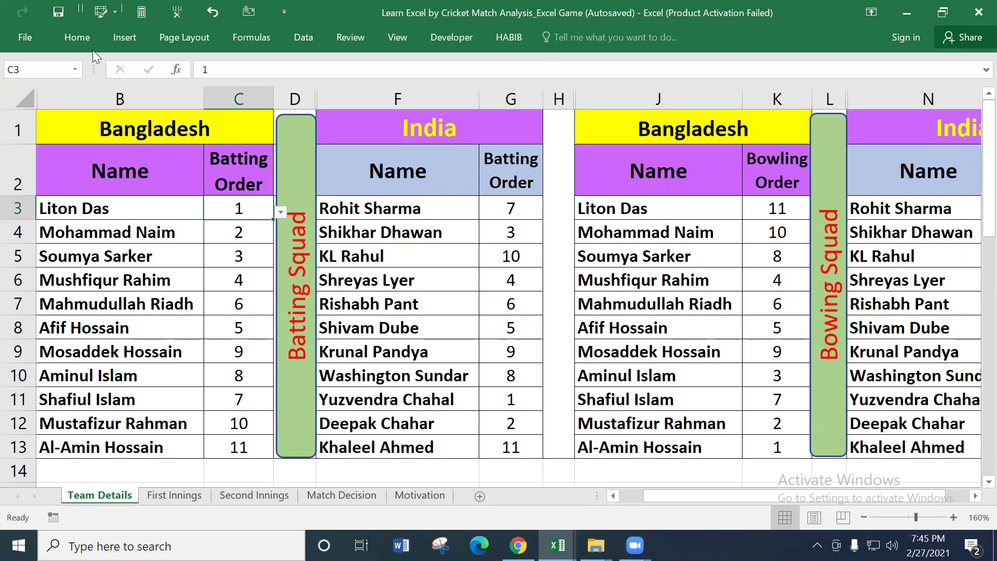
click(77, 37)
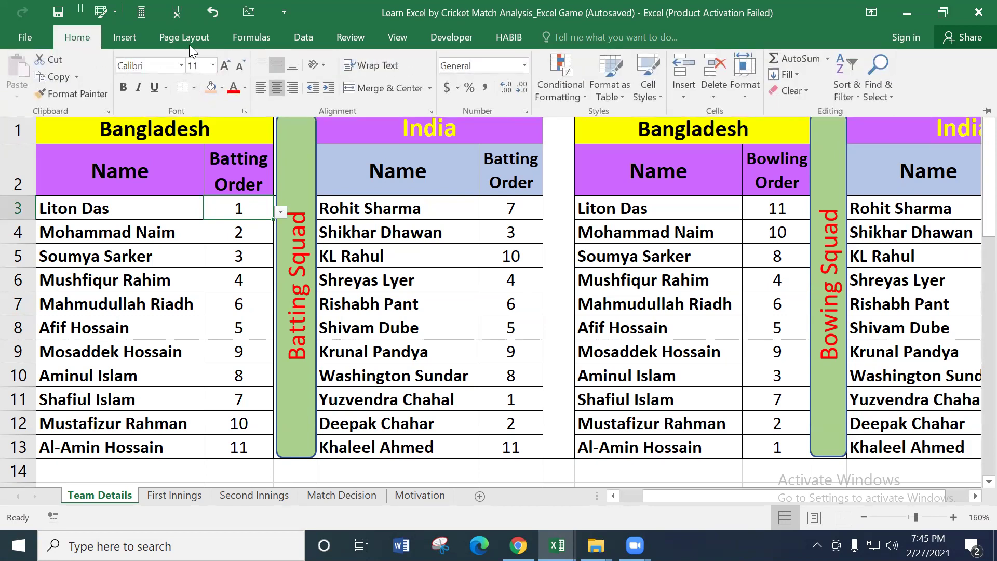
click(112, 40)
click(77, 38)
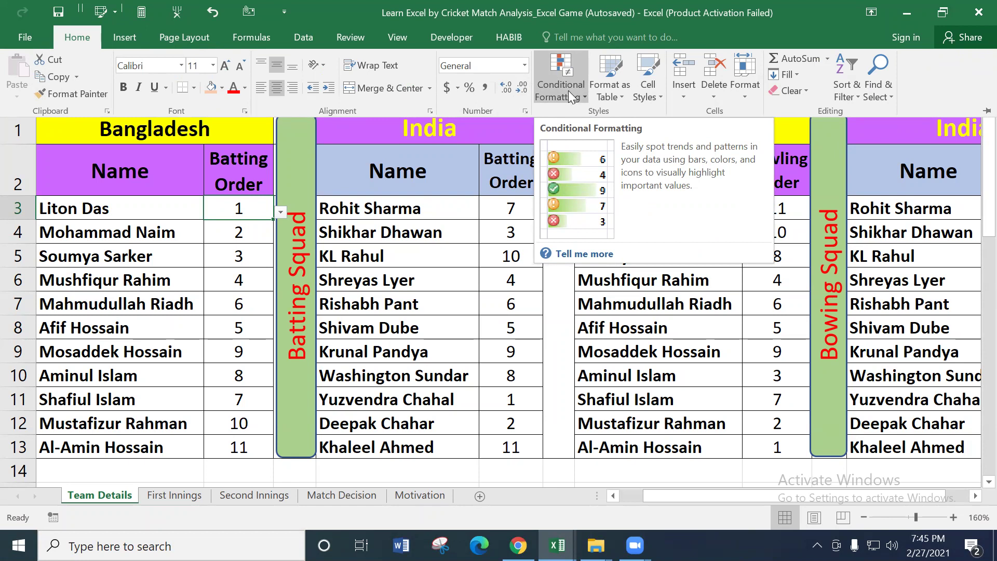
click(582, 96)
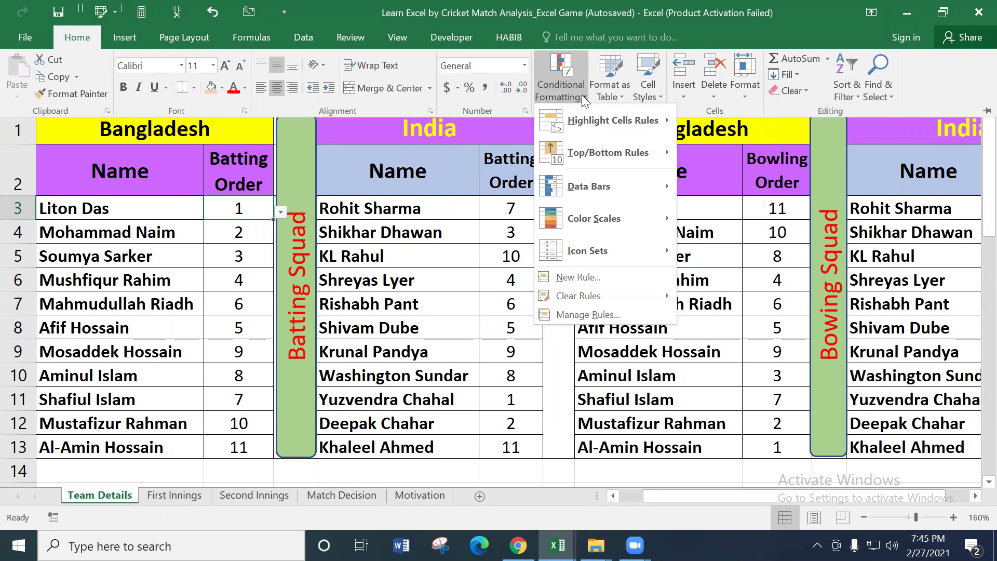
mouse_move(598, 122)
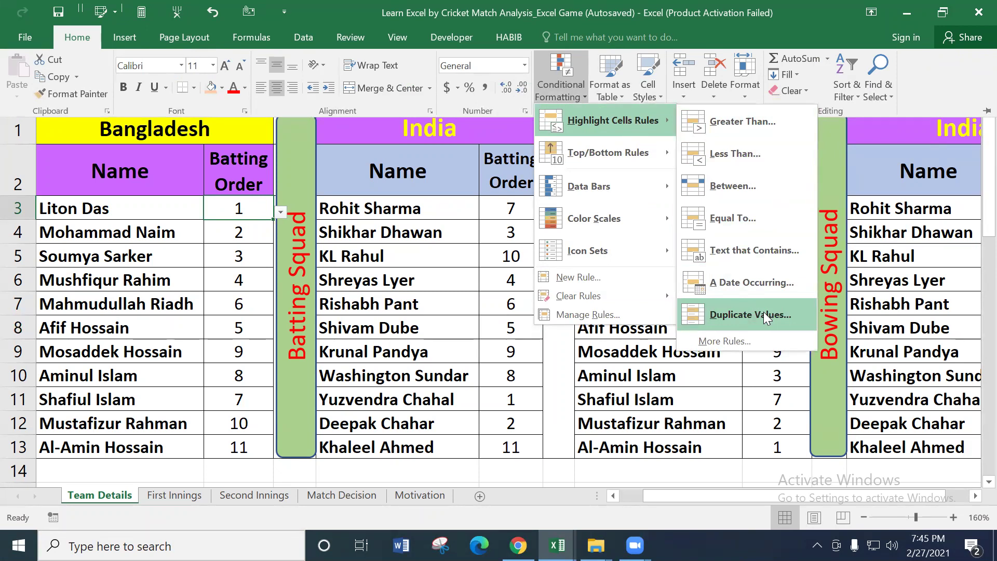
click(731, 314)
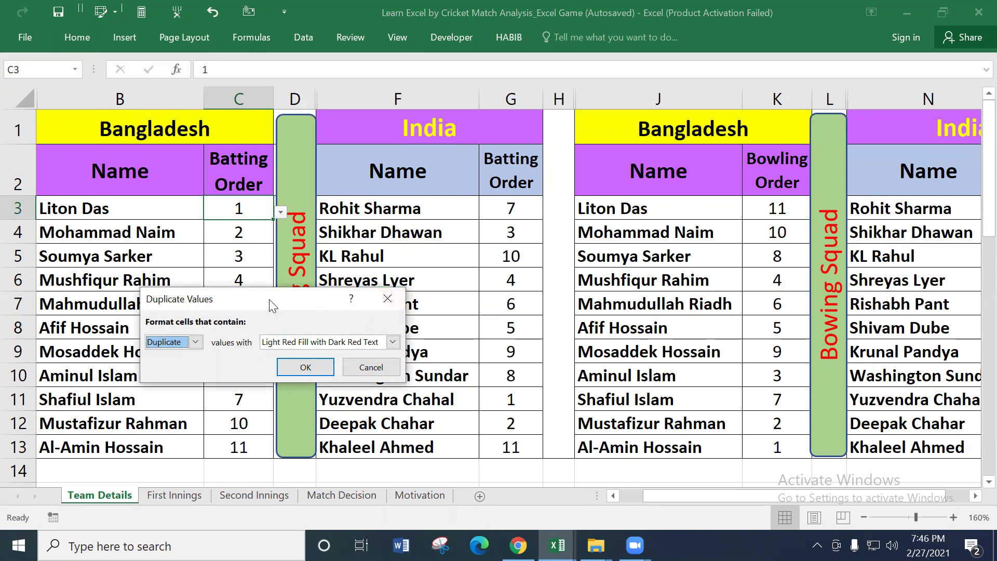
drag(314, 302, 467, 228)
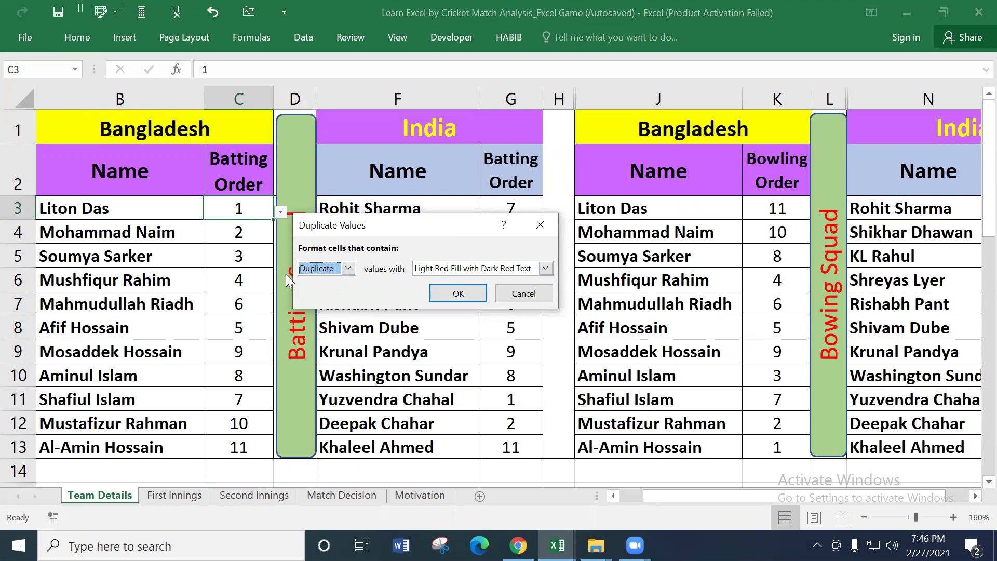
click(545, 268)
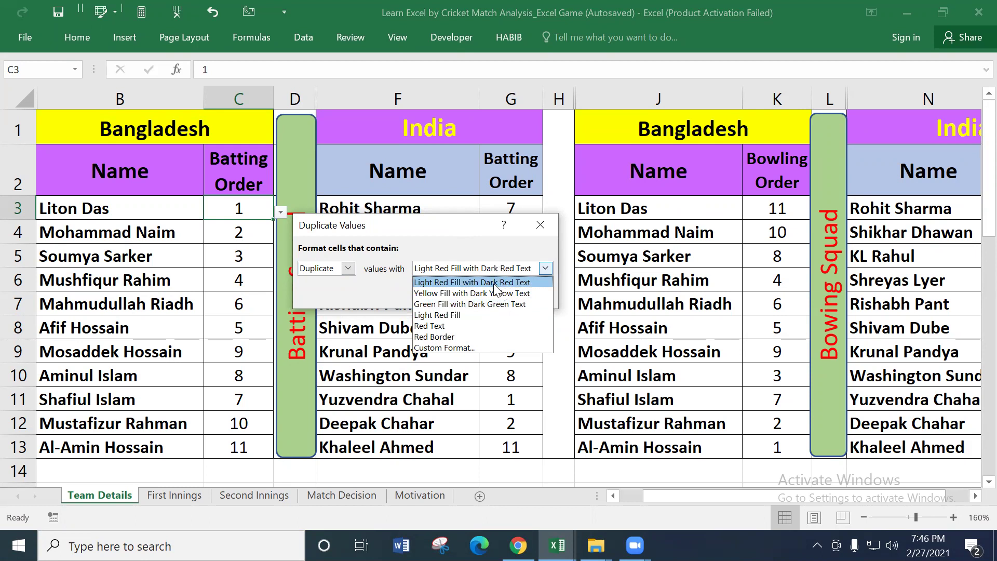
click(543, 226)
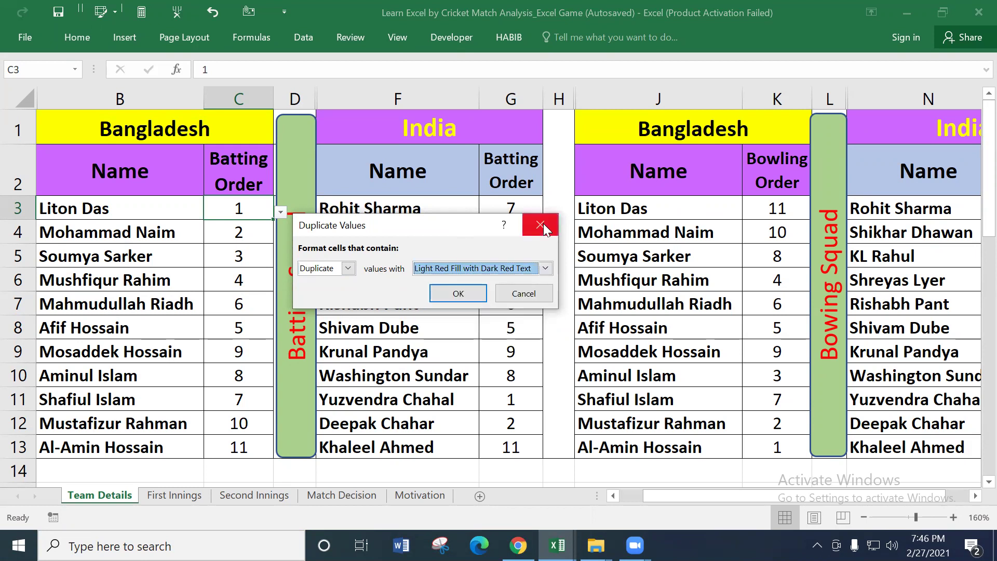
click(524, 294)
- Enter a duplicate batting order of 2 in cell C5 of the Bangladesh squad and undo the entry
click(249, 231)
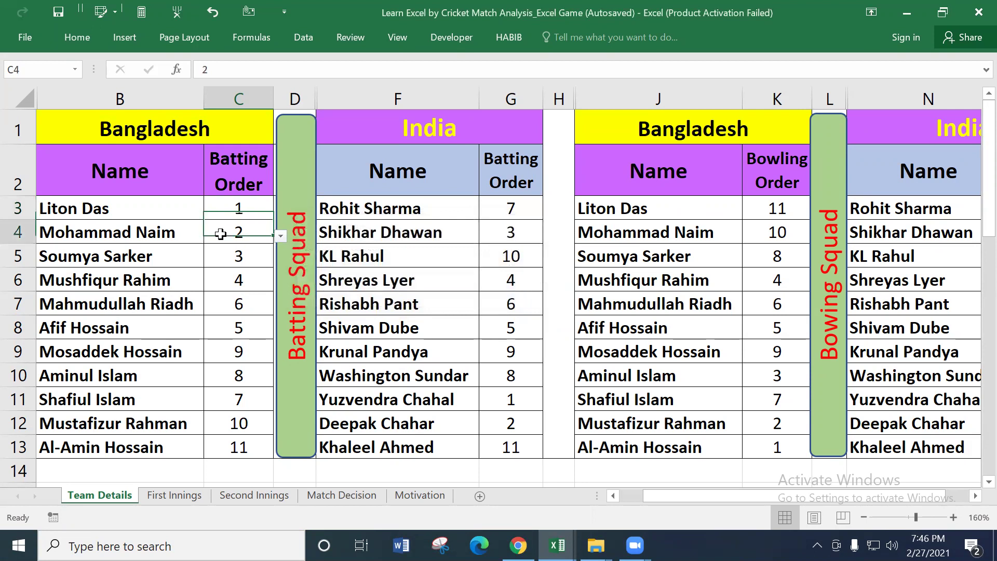
drag(239, 205, 239, 447)
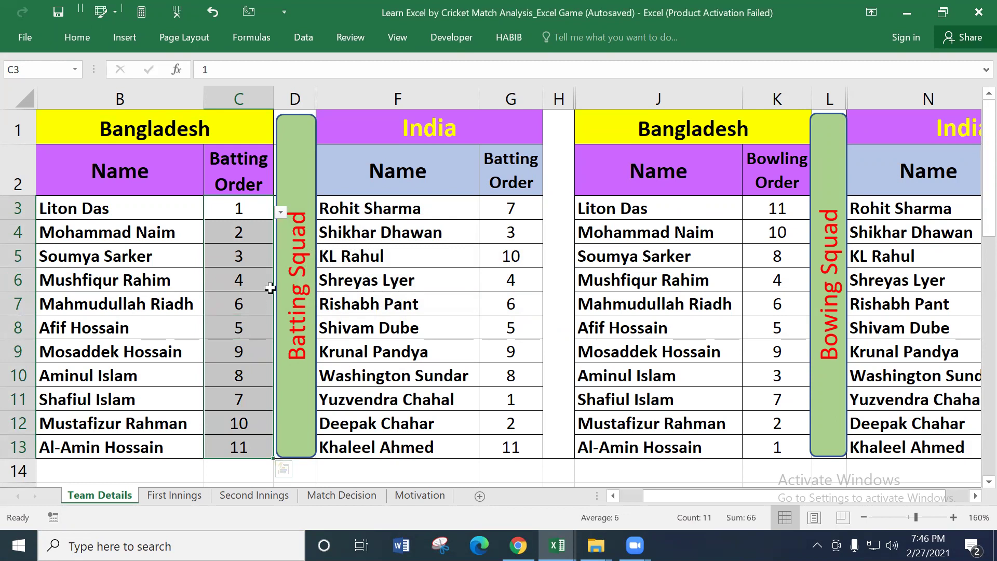
click(240, 235)
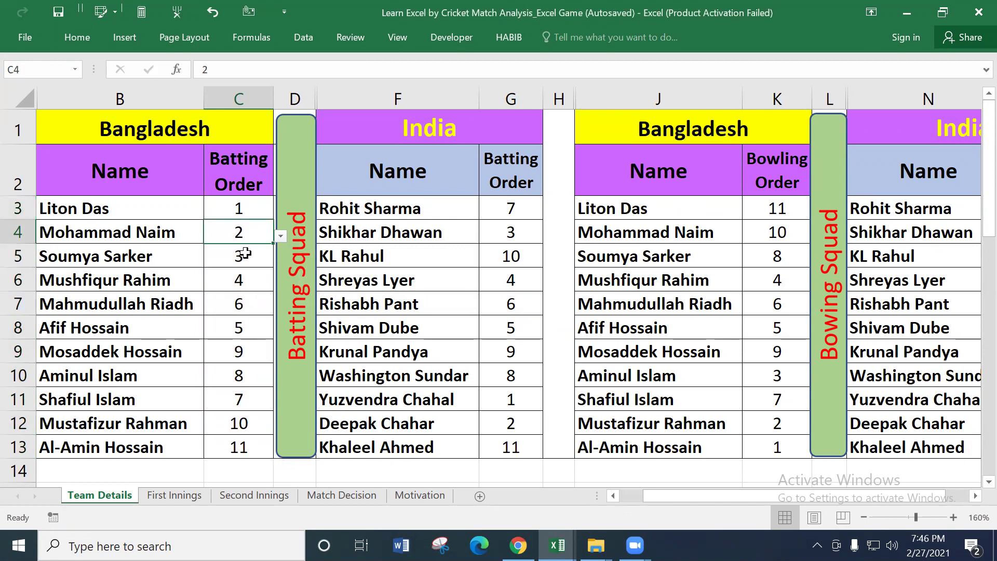
click(246, 253)
text(2)
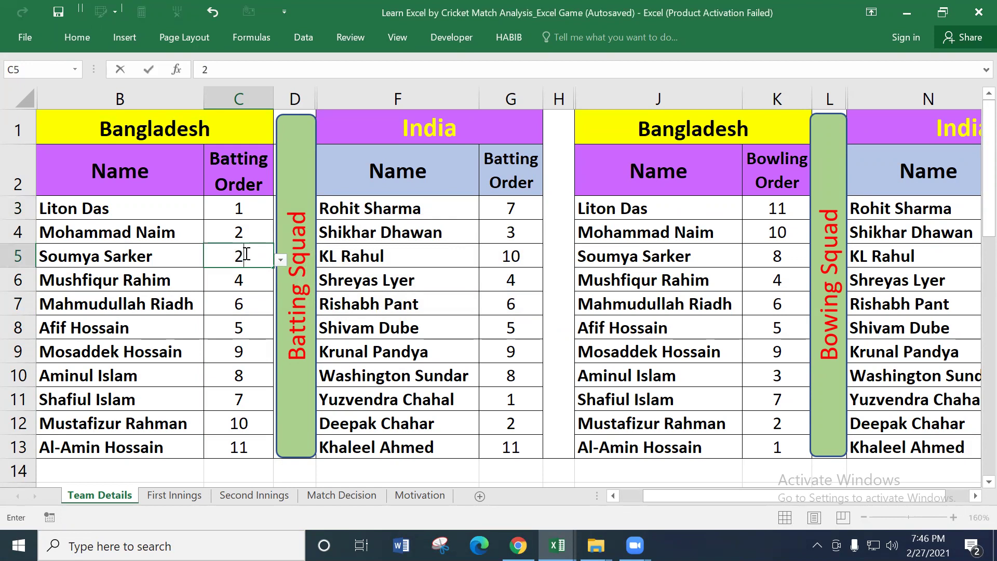
key(Return)
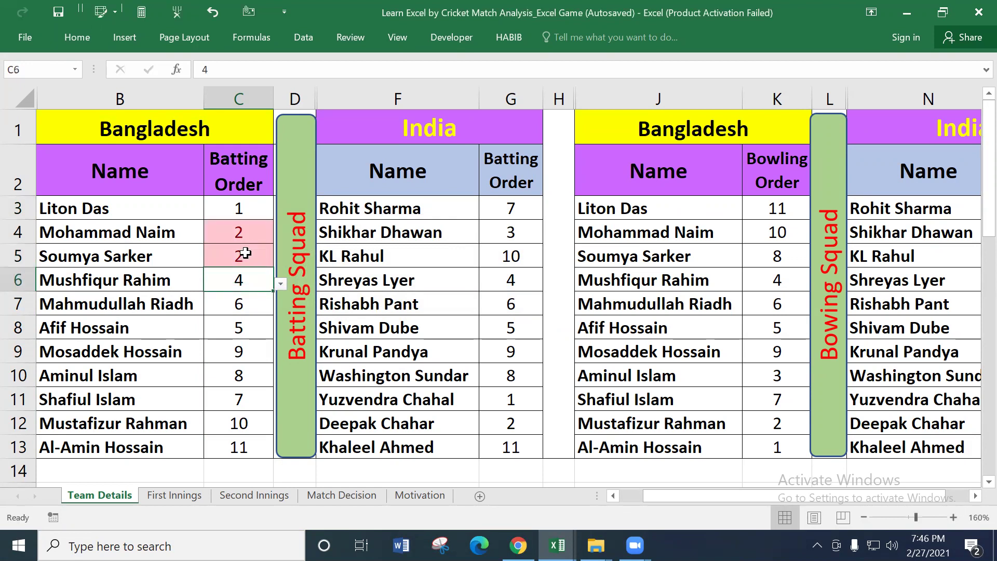
key(ctrl+z)
- Test the duplicate highlighting by setting the batting order in C3 to 9, and restore it to 1
click(231, 351)
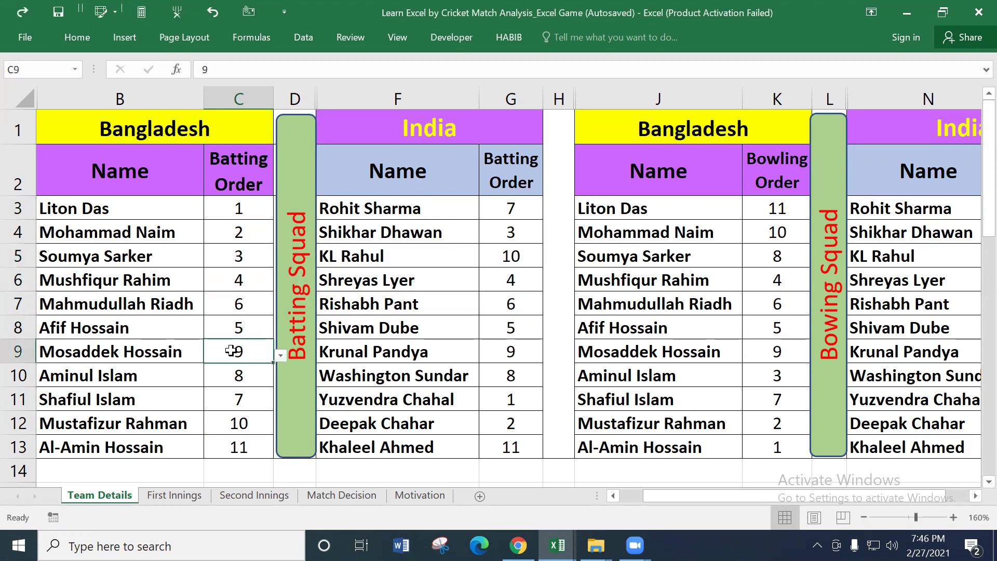
drag(238, 210, 240, 435)
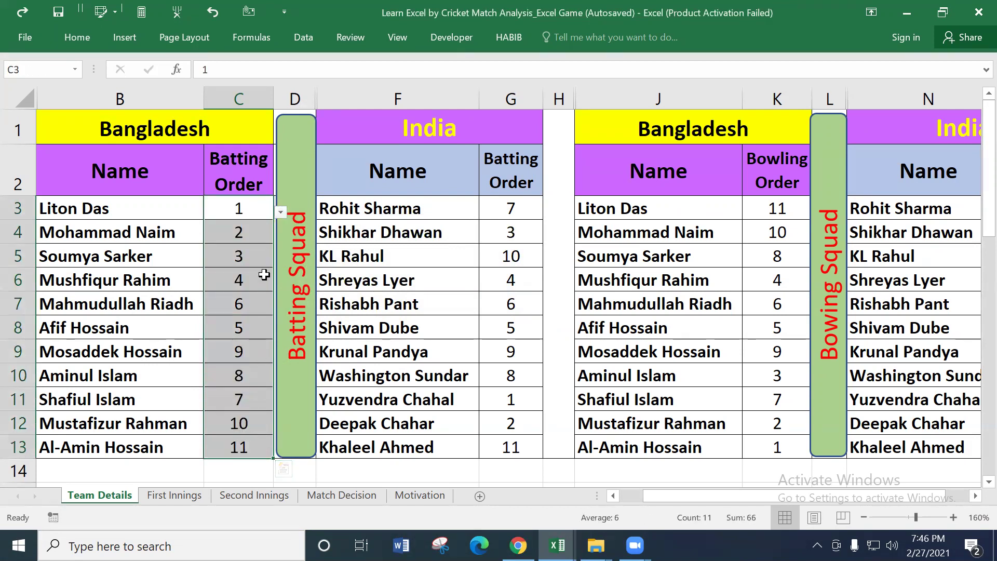
click(238, 209)
text(9)
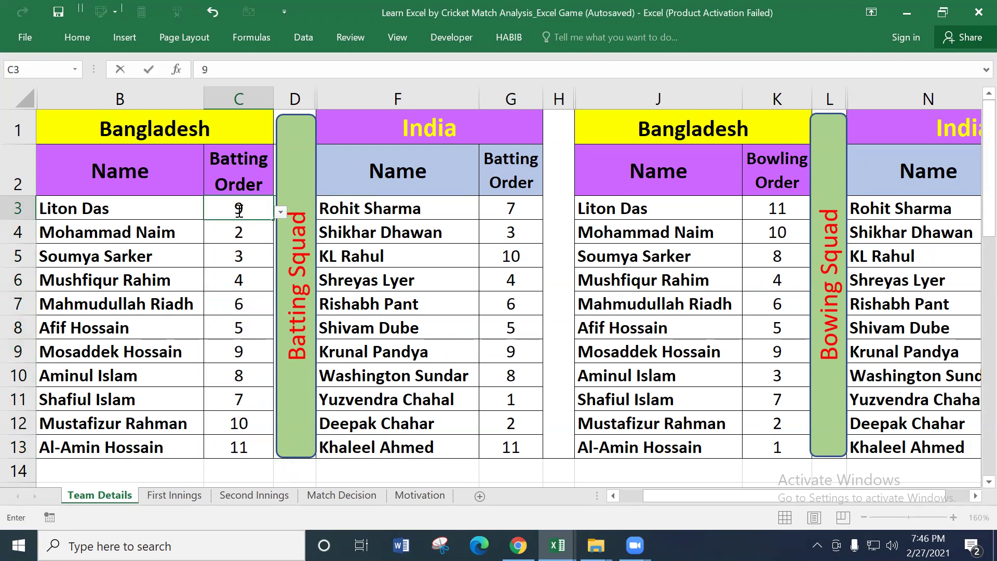
key(Return)
click(226, 210)
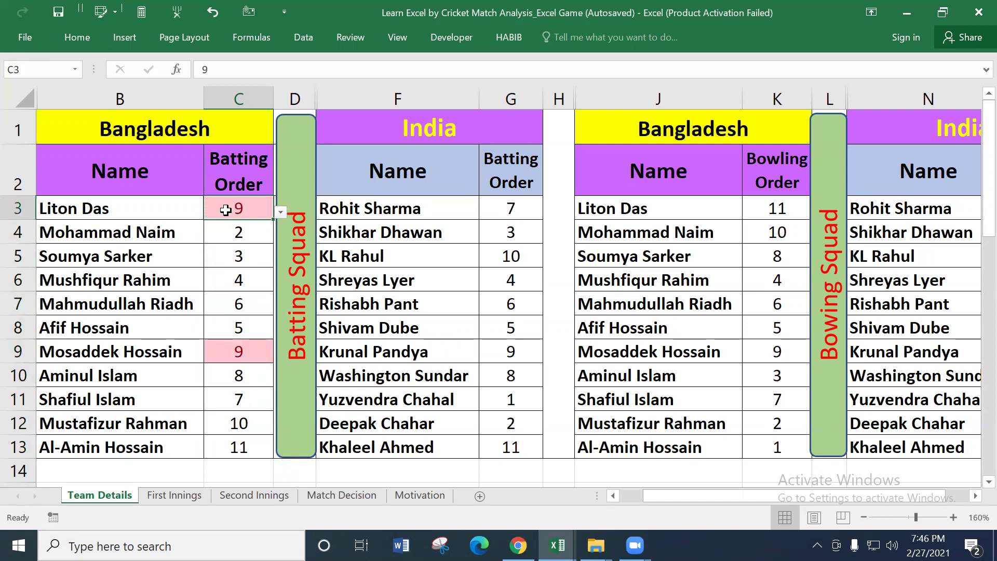
text(1)
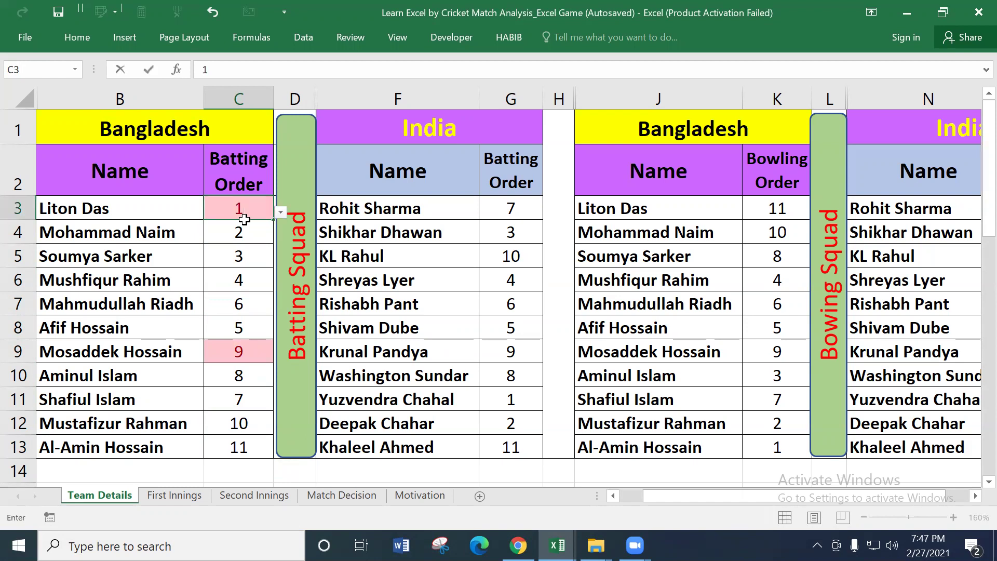
key(Return)
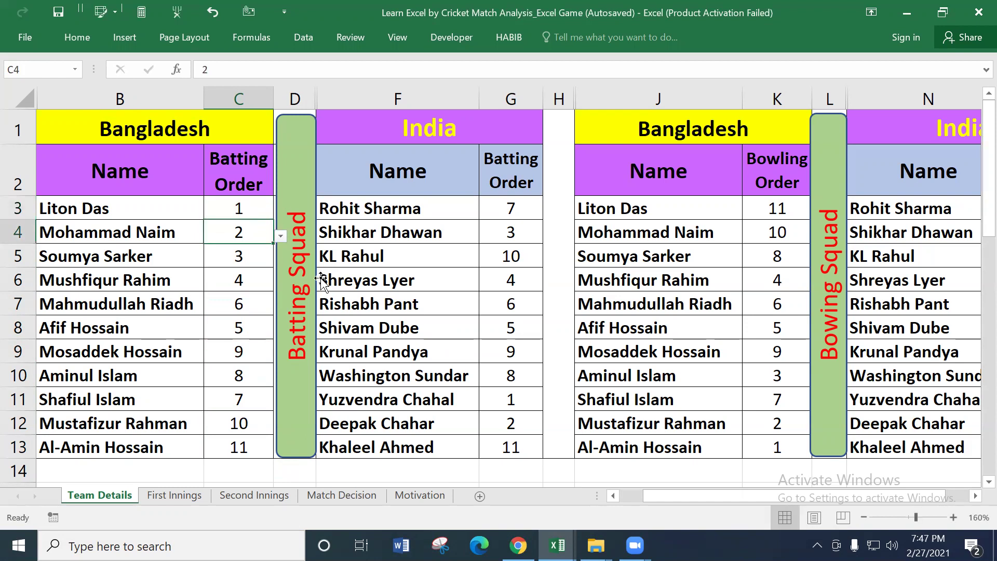
- Set the India batting order in cell G6 to 6, duplicating the value in G7
drag(510, 208, 514, 448)
click(527, 294)
click(522, 283)
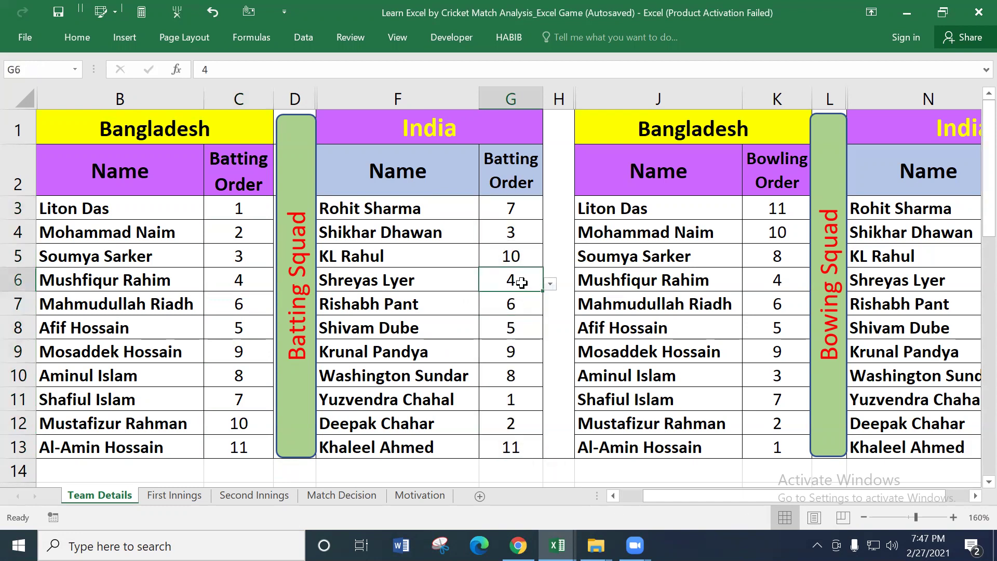
text(6)
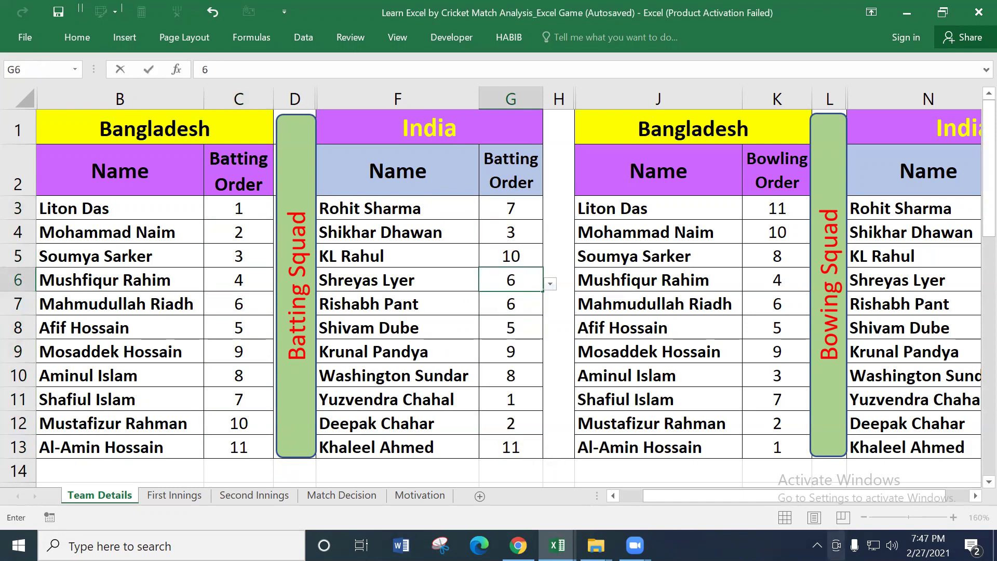
drag(741, 497, 779, 500)
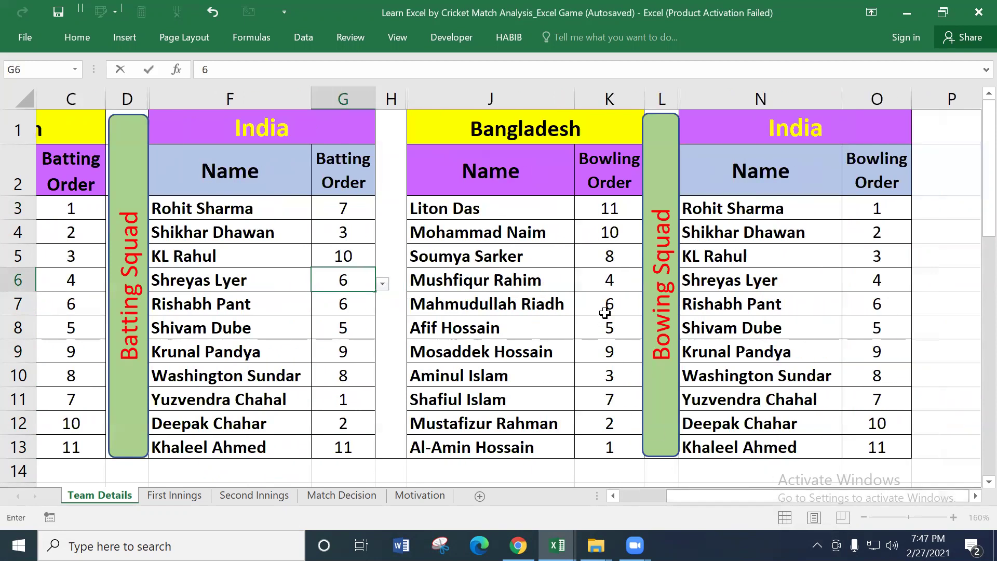
- Set the Bangladesh bowling order in cell K8 to 4, duplicating the value in K6
click(609, 281)
click(607, 327)
text(4)
key(Return)
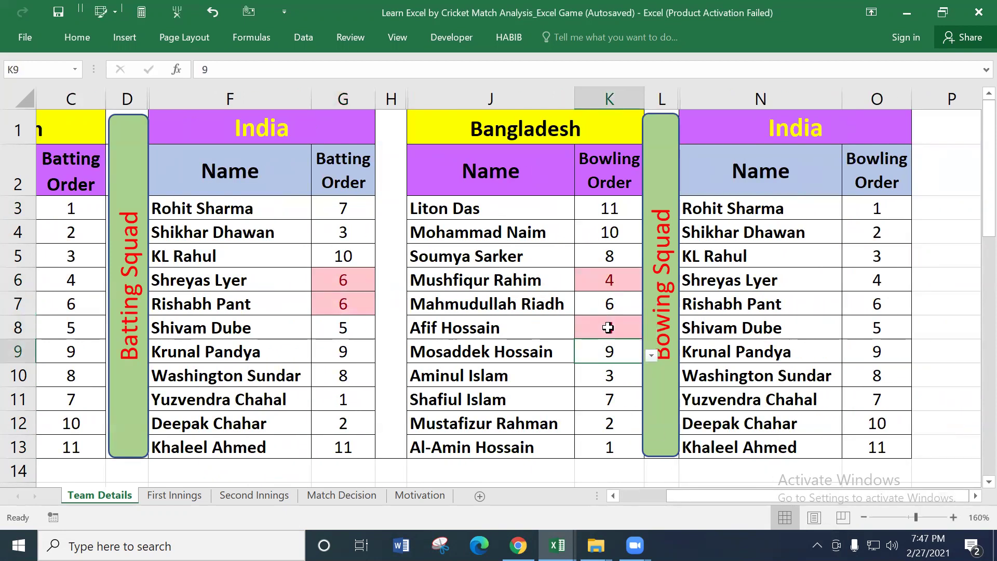
- Set the India bowling order in cell O6 to 6, duplicating the value in O7
click(885, 302)
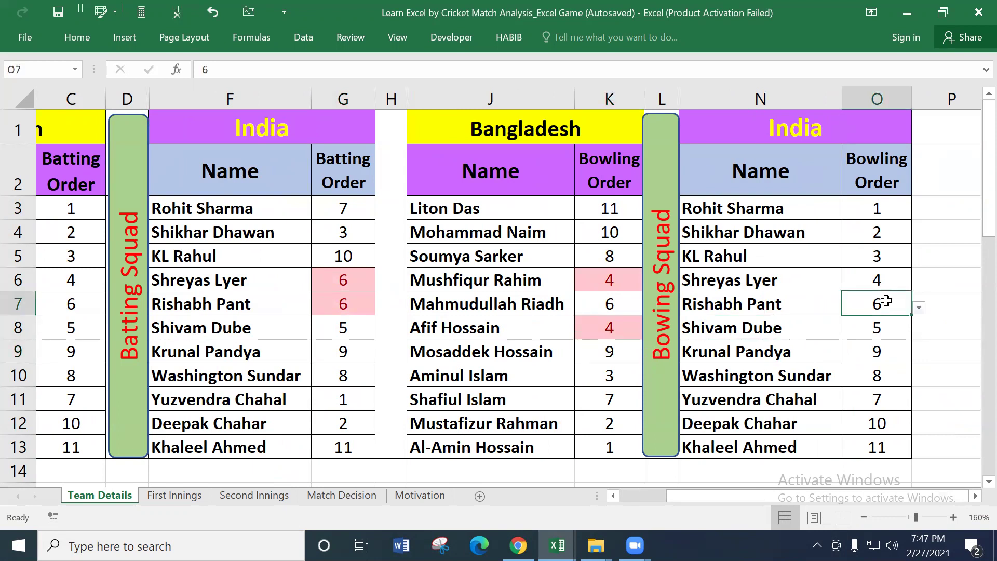
key(Up)
text(6)
click(813, 344)
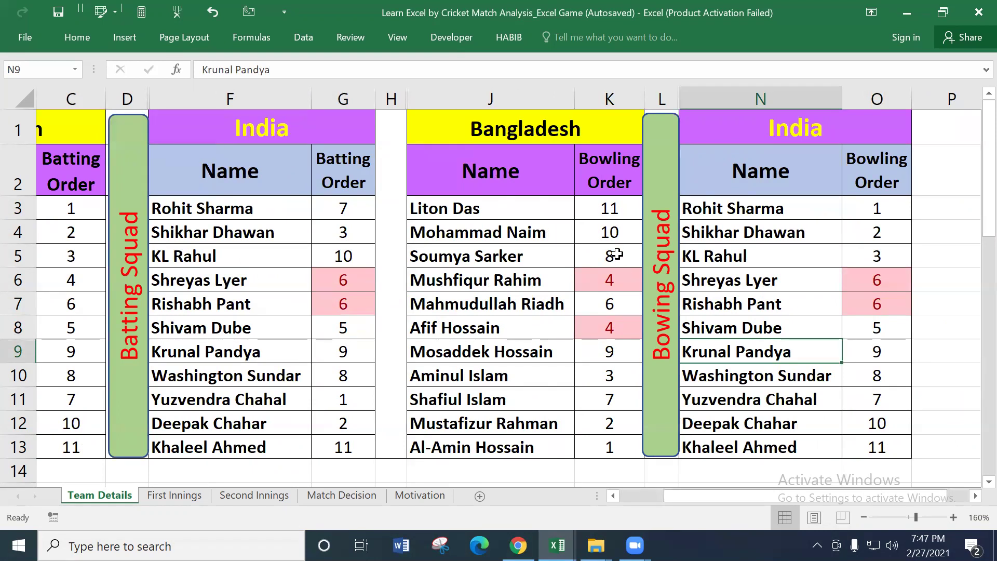
drag(609, 209, 602, 244)
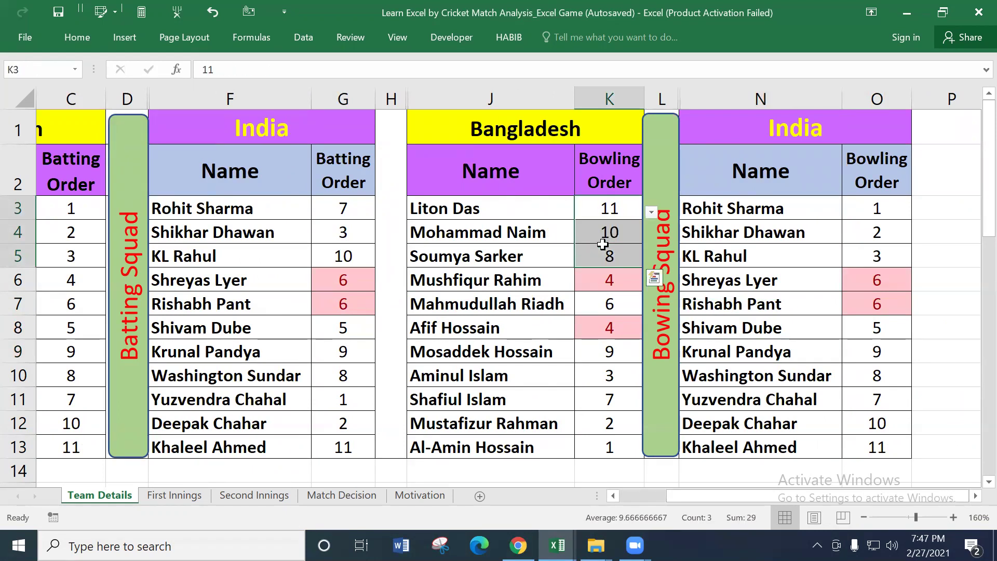
click(654, 279)
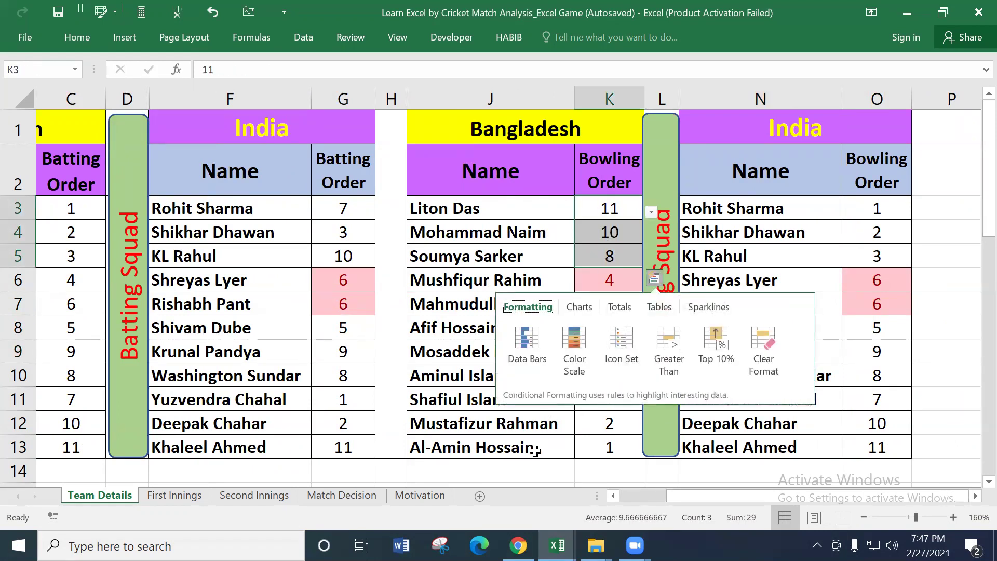
click(429, 399)
click(604, 354)
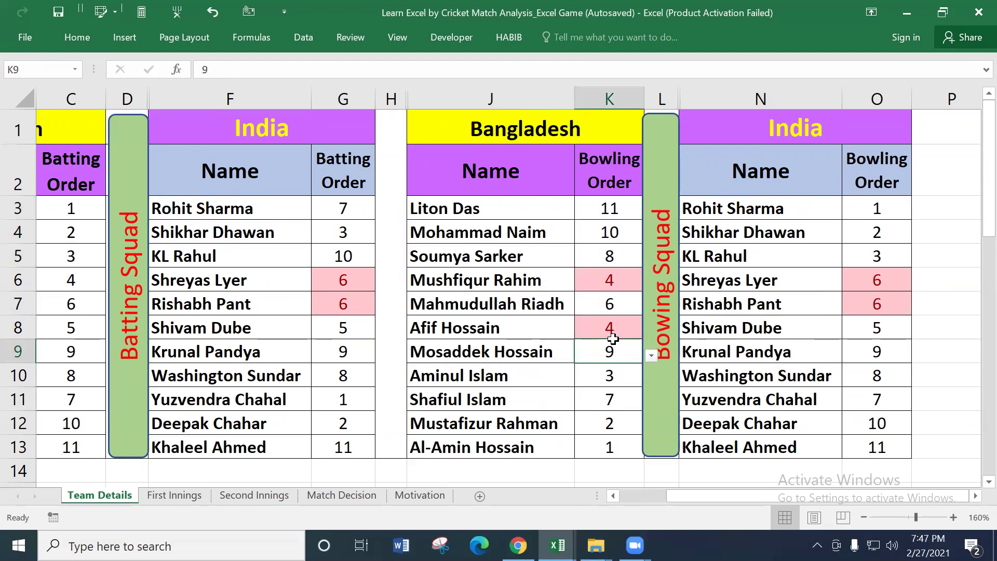
- Create two more duplicates in the Bangladesh bowling order by setting K5 to 9 and K10 to 7
click(593, 259)
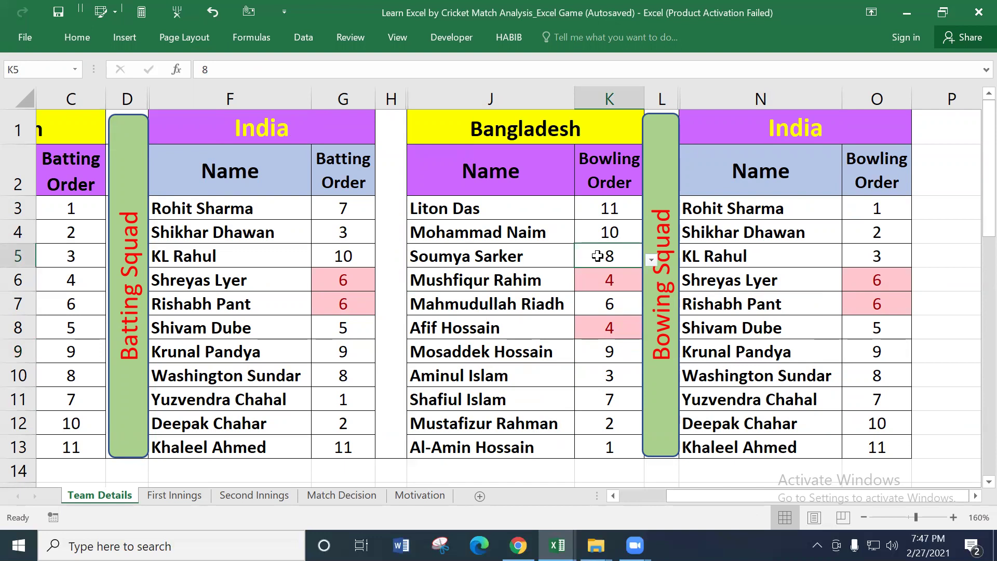
text(9)
click(597, 399)
click(604, 375)
text(7)
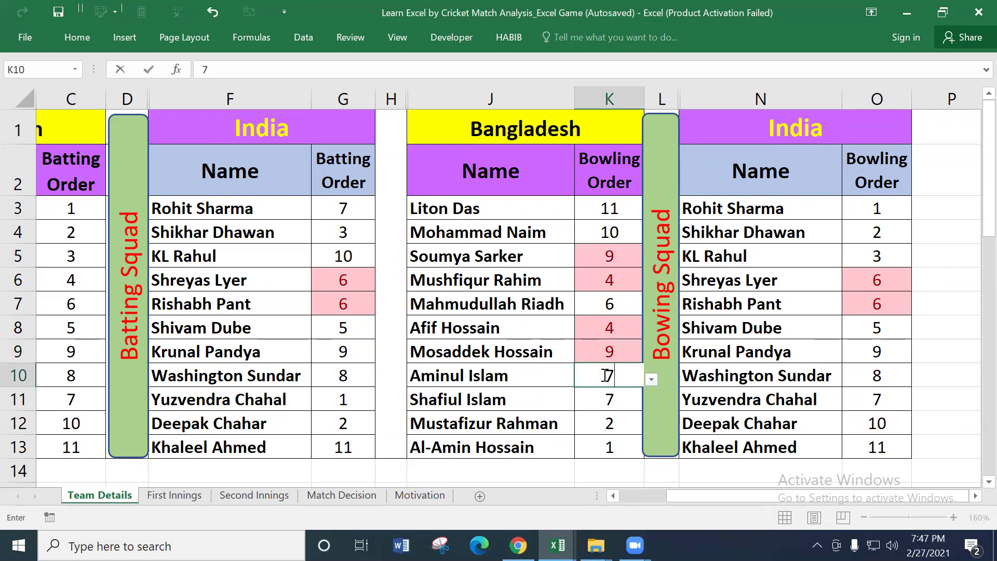
key(Return)
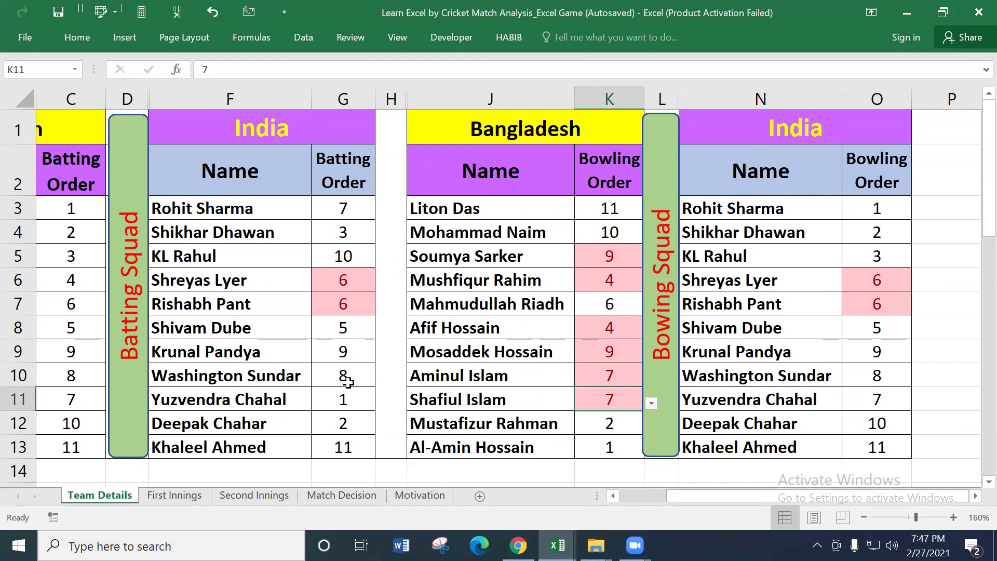
- Minimize the workbook window to bring up the YouTube channel page in the browser behind it
drag(683, 497, 579, 494)
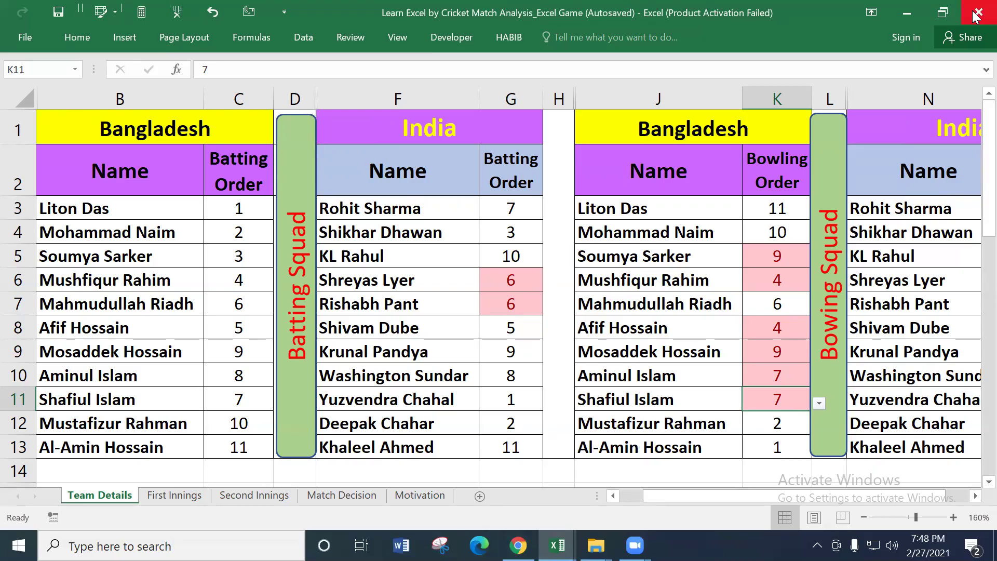
click(909, 12)
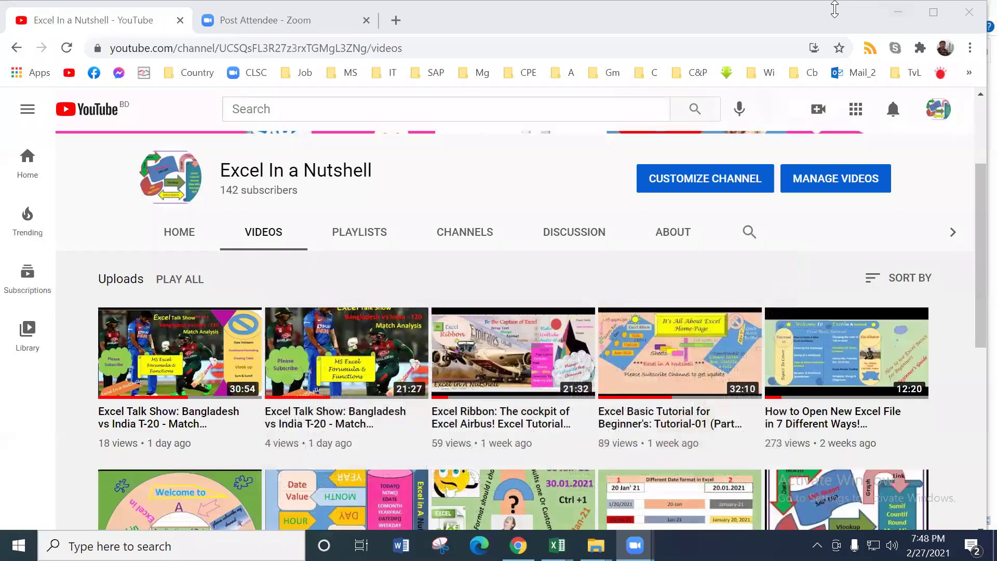